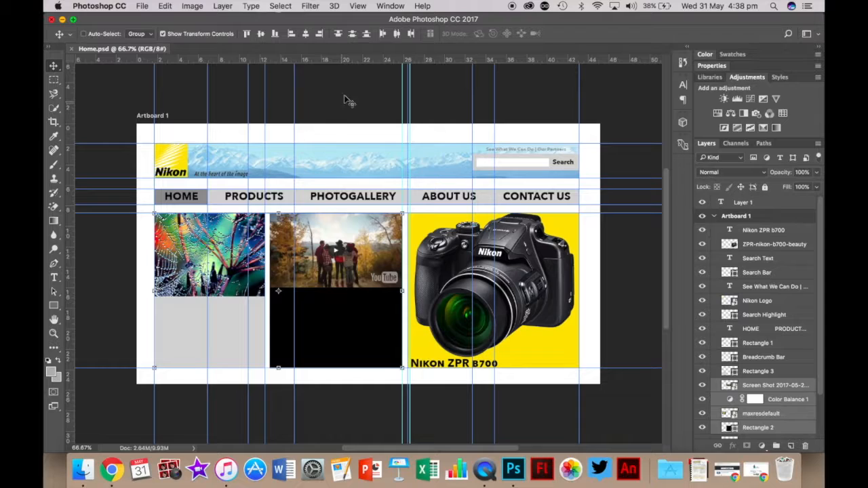
Step: Hide the guides to view the page layout without them, and show them again
left_click(358, 6)
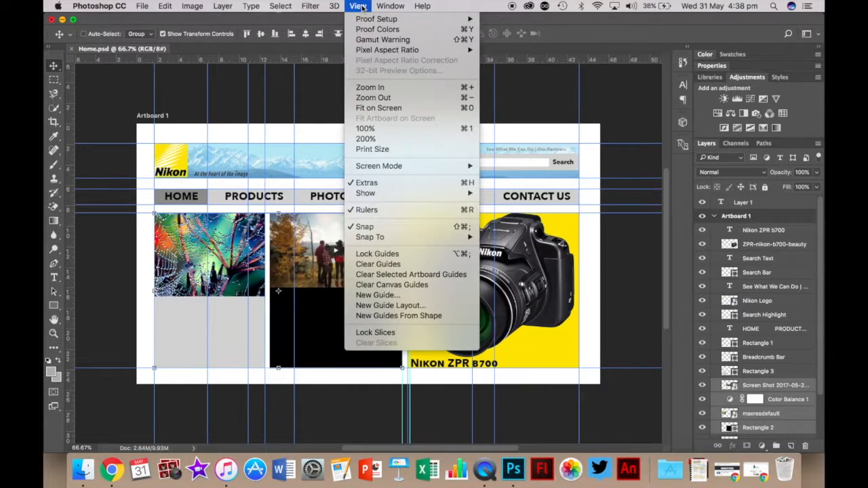
mouse_move(411, 196)
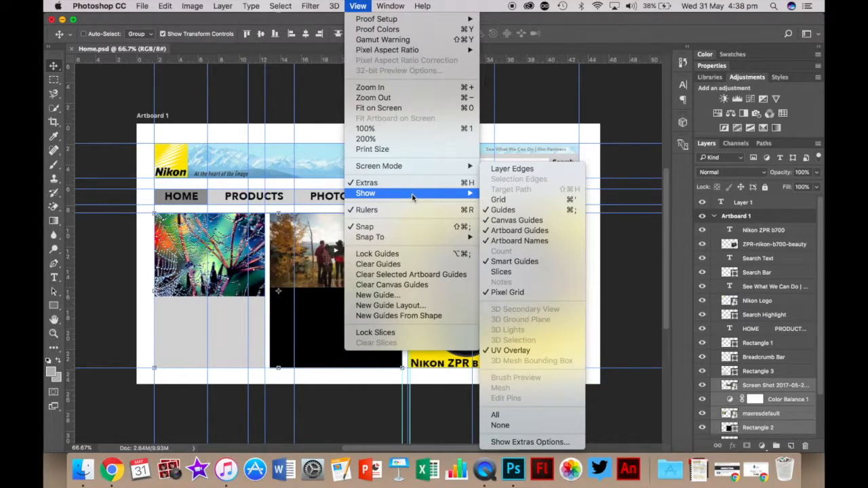
left_click(522, 212)
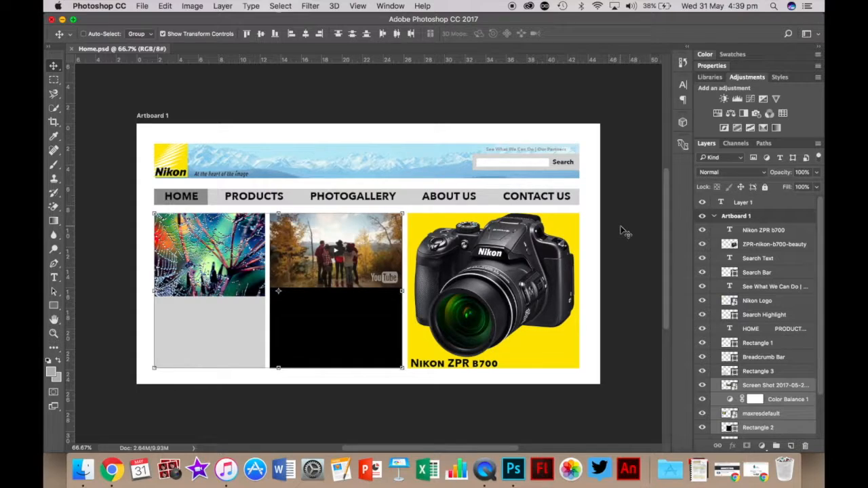
key("super+;")
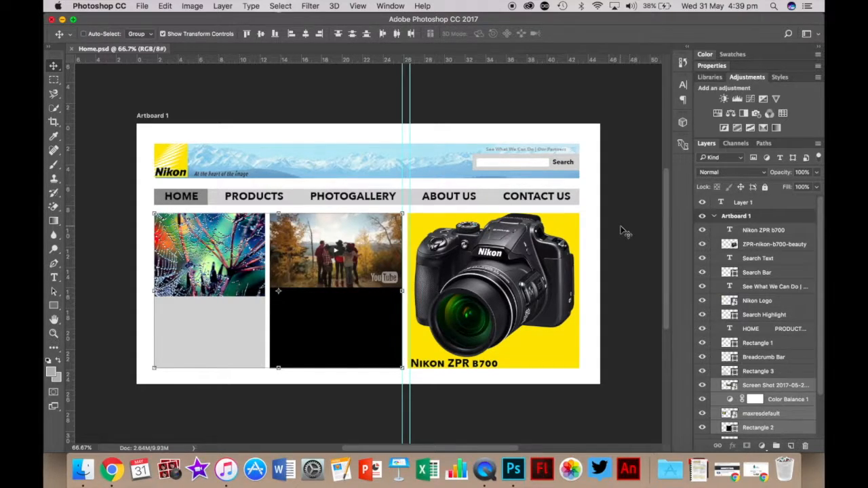
key("super+;")
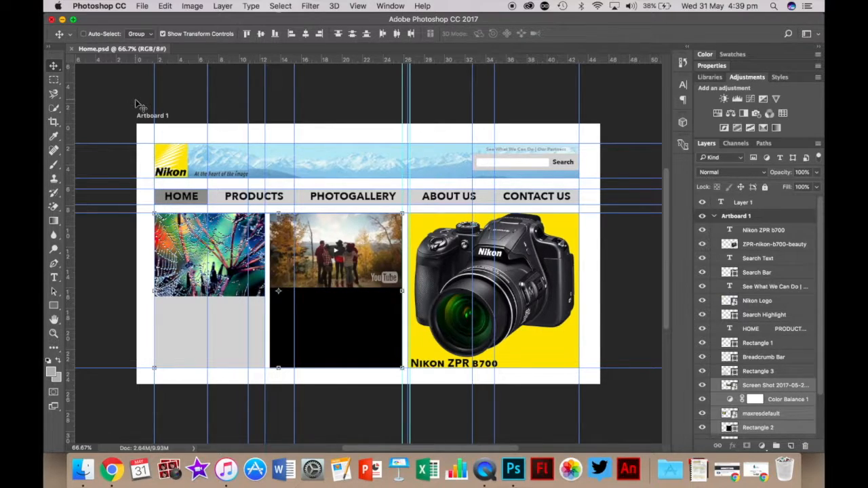
Step: Set up saving a copy of the page as a PNG into the Images folder of the existing website folder on the Desktop
left_click(143, 6)
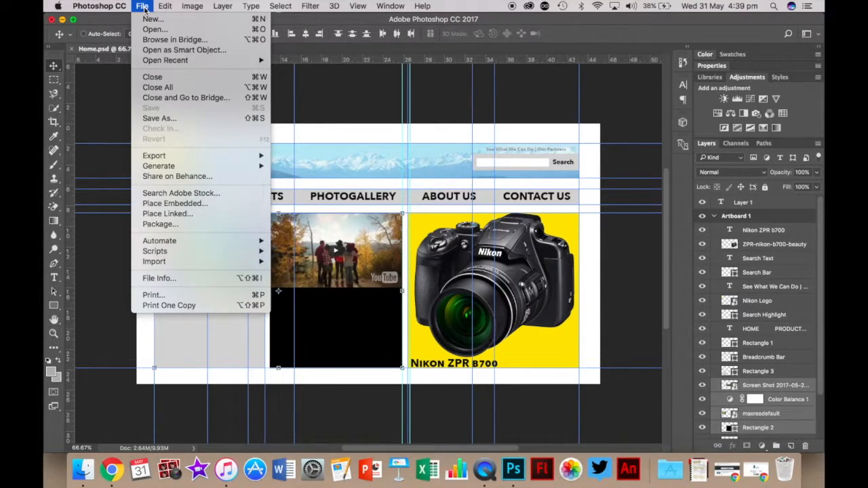
left_click(203, 121)
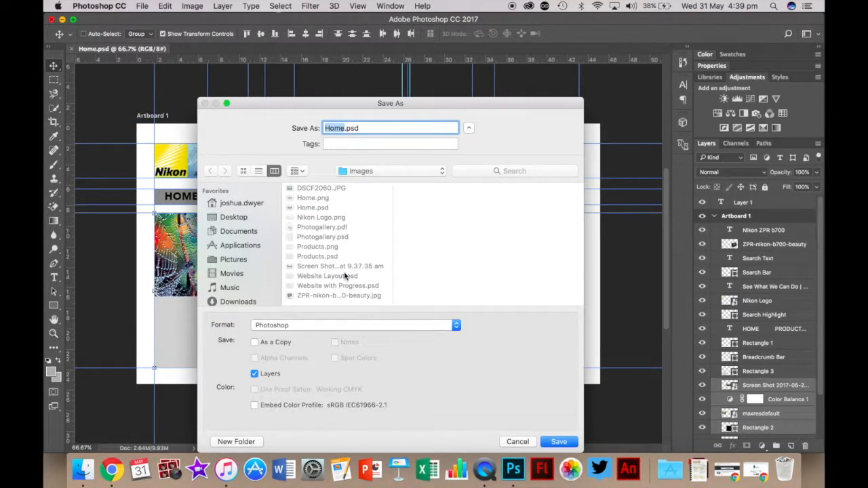
left_click(238, 219)
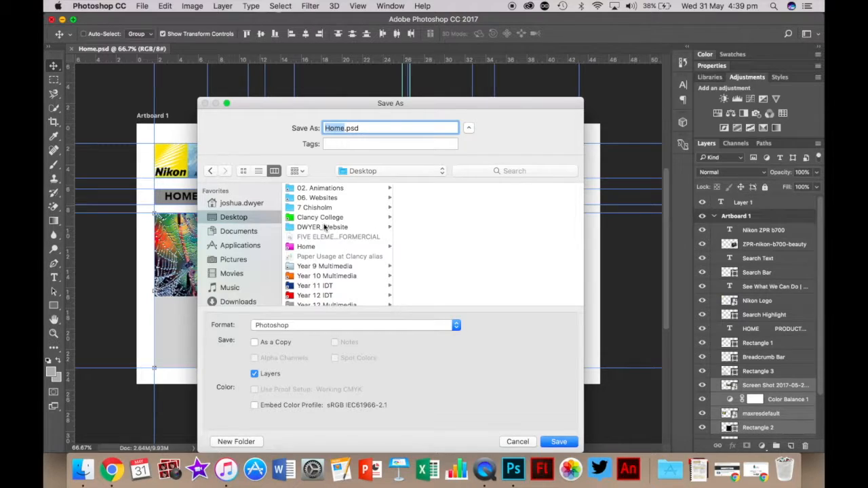
left_click(320, 228)
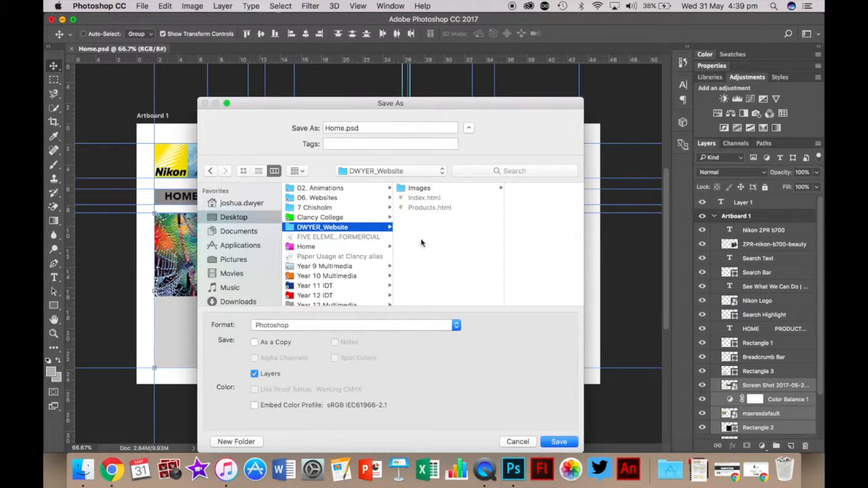
left_click(419, 191)
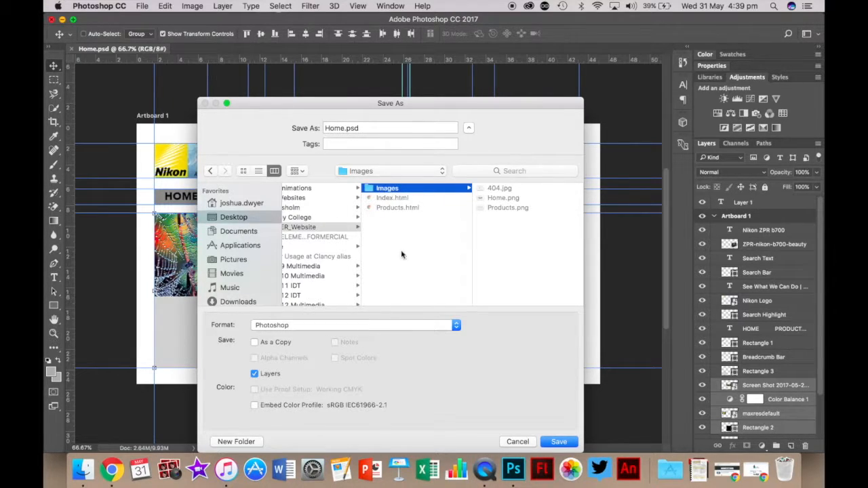
left_click(445, 325)
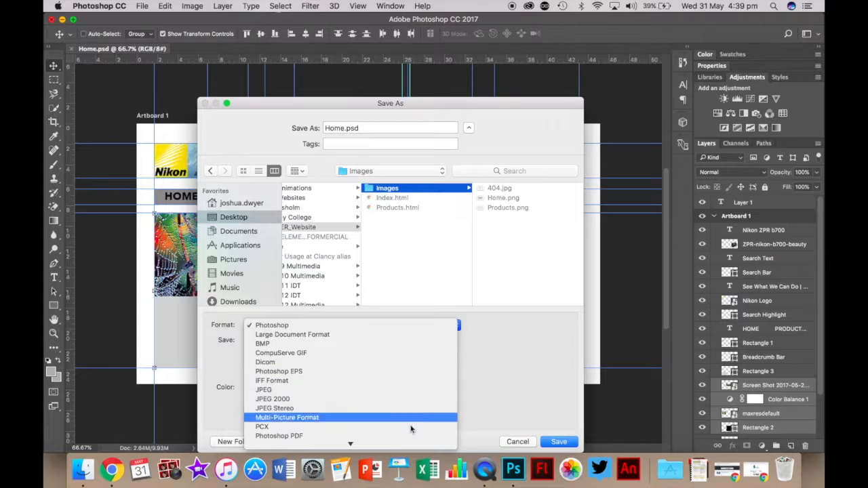
mouse_move(409, 444)
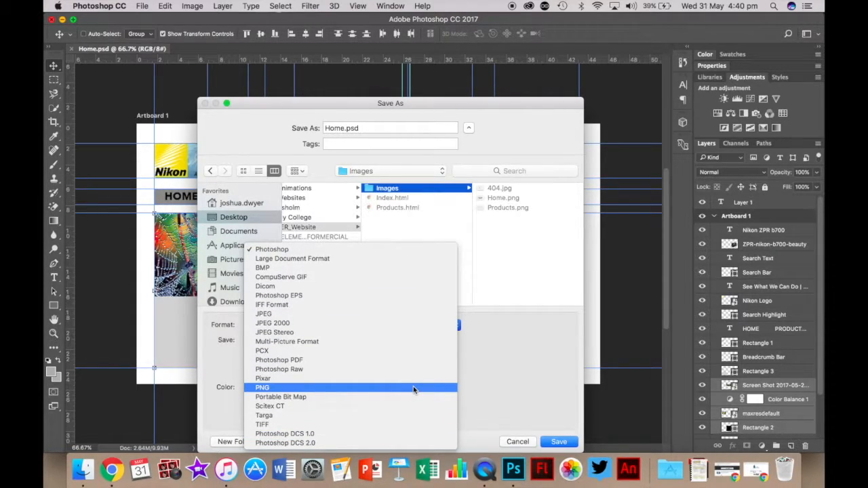
left_click(413, 390)
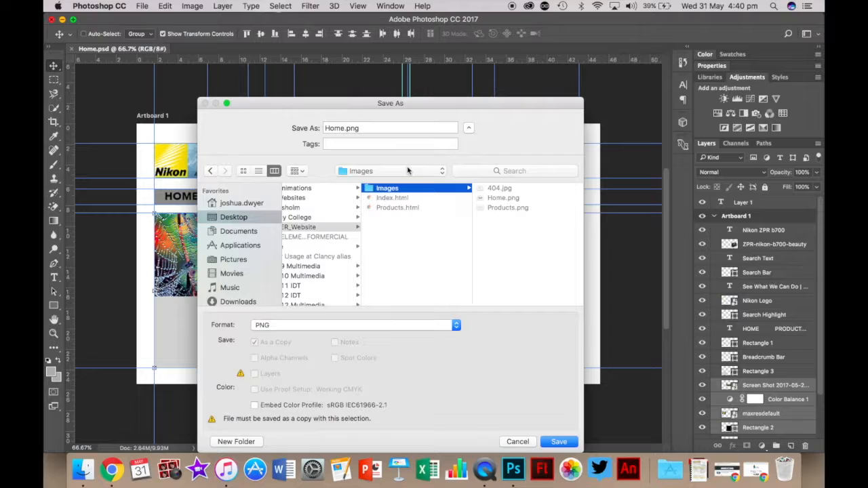
Step: Name the copy Index.png and save it with smallest/slow compression and no interlacing
left_click(344, 128)
key("BackSpace")
key("BackSpace")
key("BackSpace")
key("BackSpace")
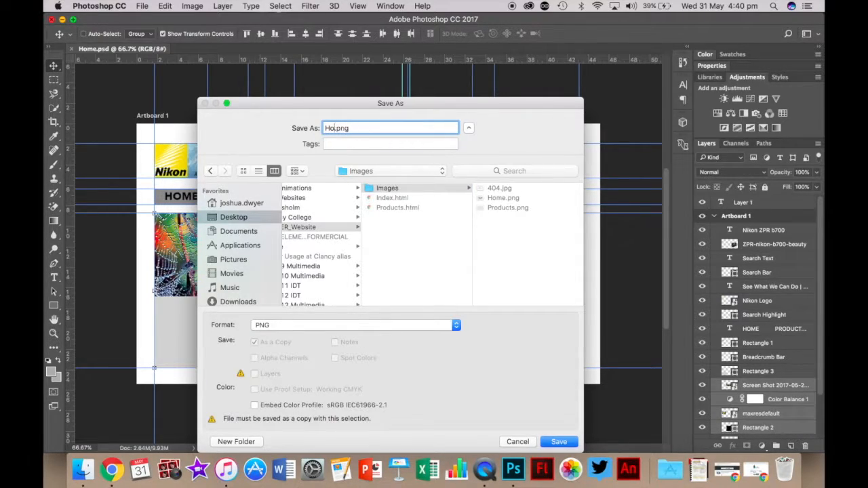
type("Index")
left_click(556, 441)
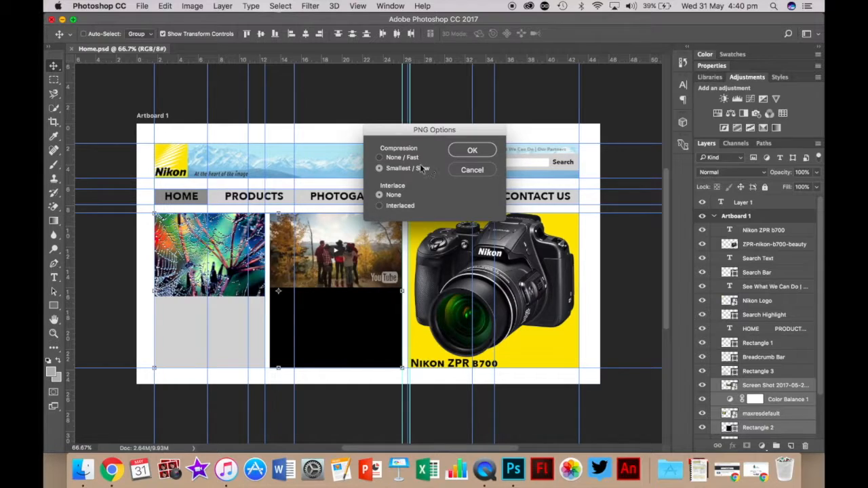
left_click(471, 152)
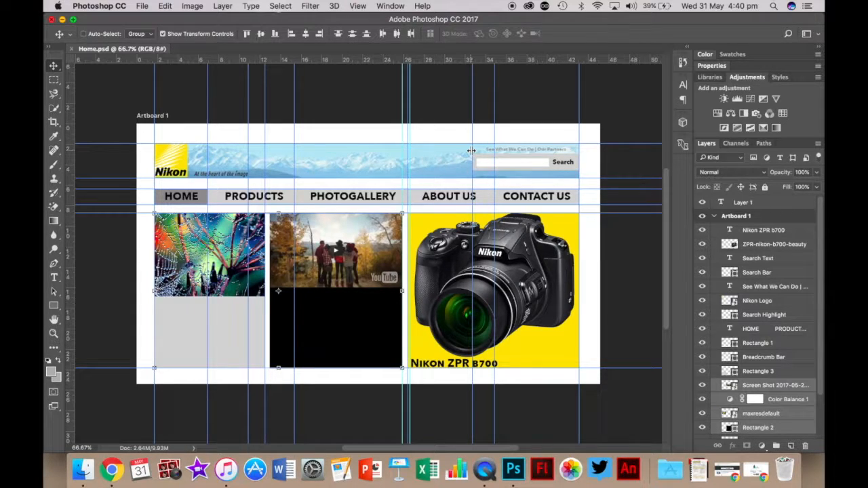
Step: Switch to Finder, locate Index.png in the website folder's Images folder on the Desktop, and preview it
left_click(83, 468)
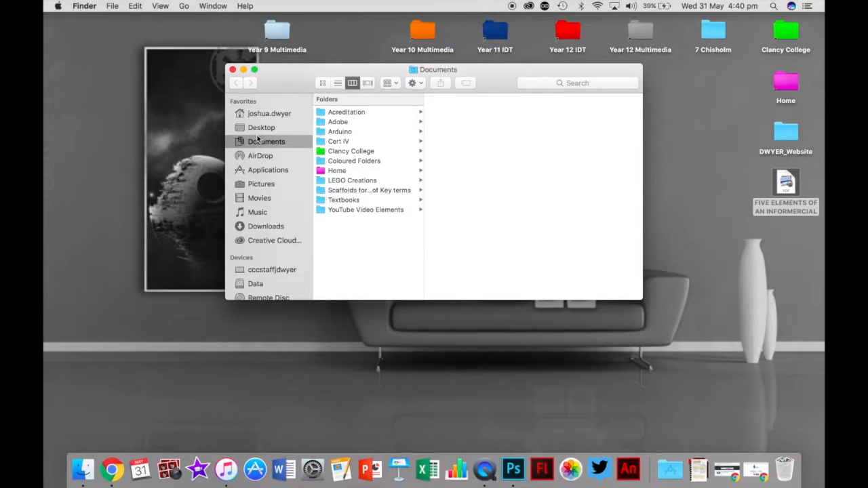
left_click(260, 127)
left_click(358, 152)
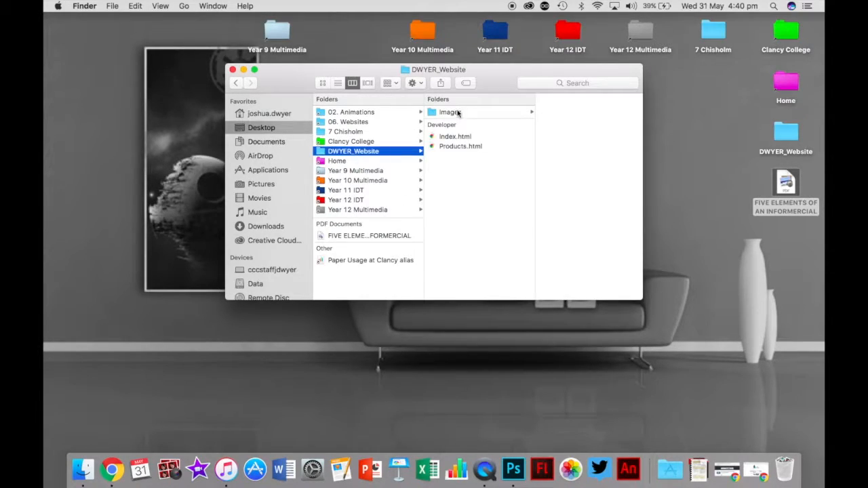
left_click(484, 113)
left_click(558, 141)
left_click(451, 133)
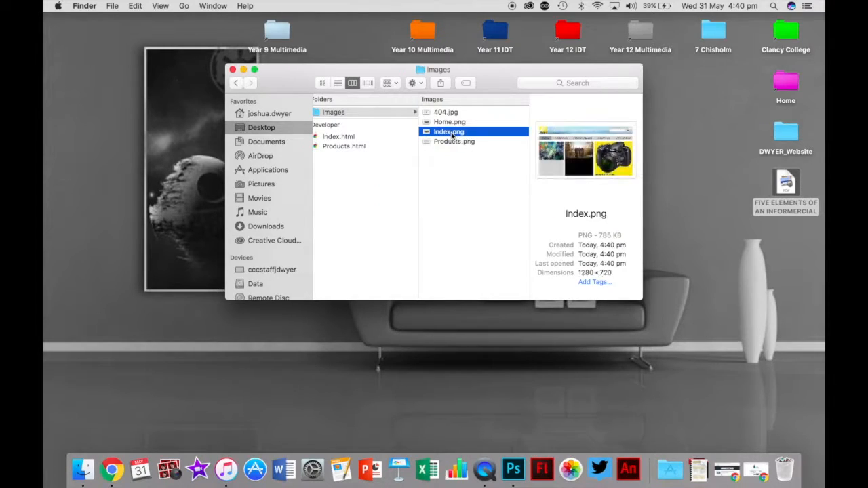
key("space")
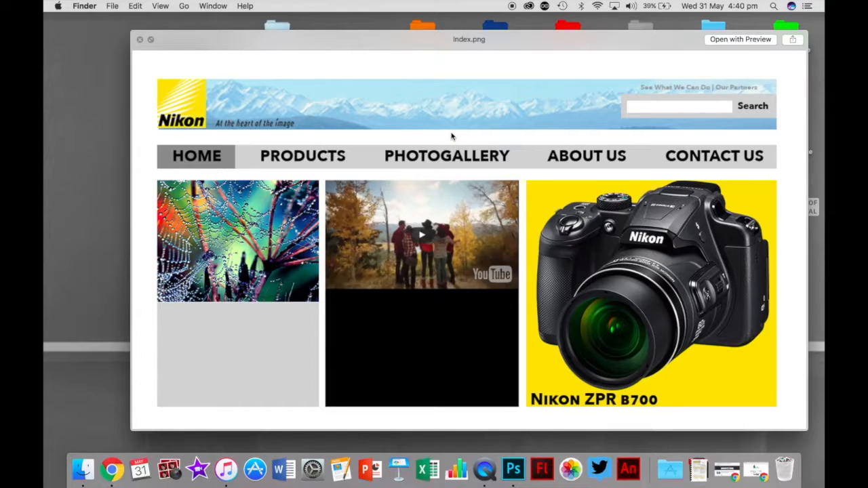
key("space")
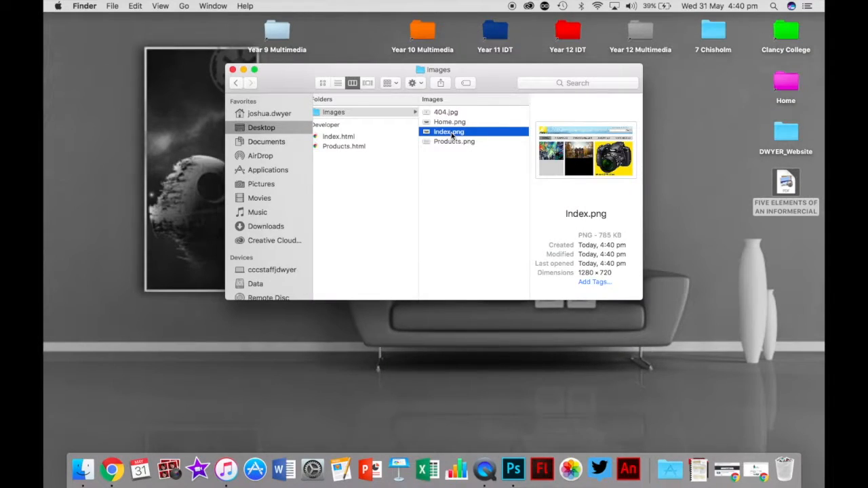
left_click(511, 6)
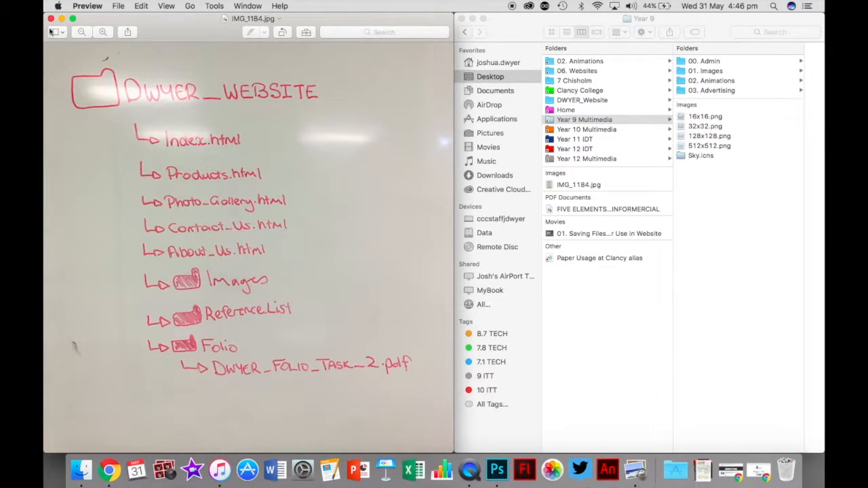
Step: Mark the top-level website folder name in the whiteboard photo of the site structure
left_click_drag(64, 58, 337, 118)
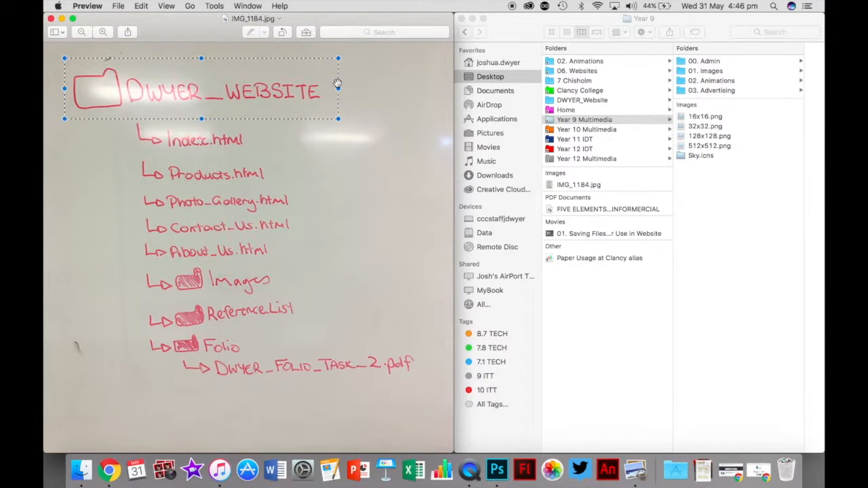
Step: In Finder, create a folder named SURNAME_Website inside the 06. Websites folder of Year 10 Multimedia
left_click(585, 309)
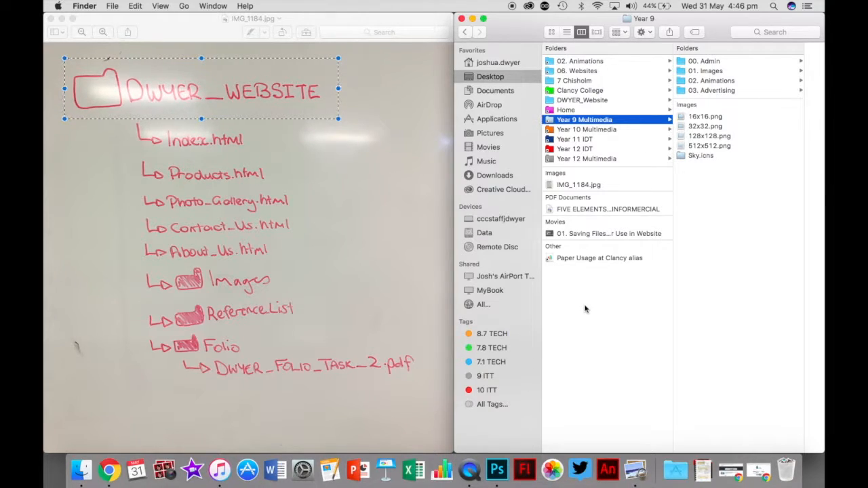
left_click(584, 131)
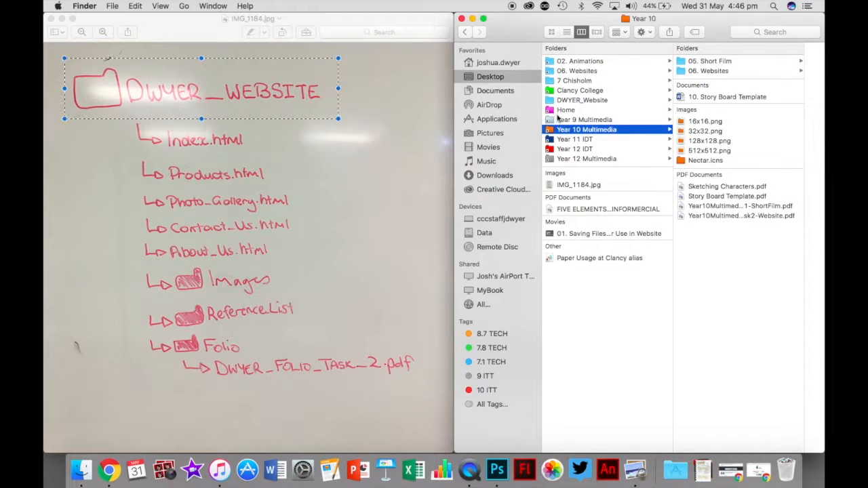
left_click(720, 71)
left_click(725, 245)
right_click(726, 245)
left_click(735, 248)
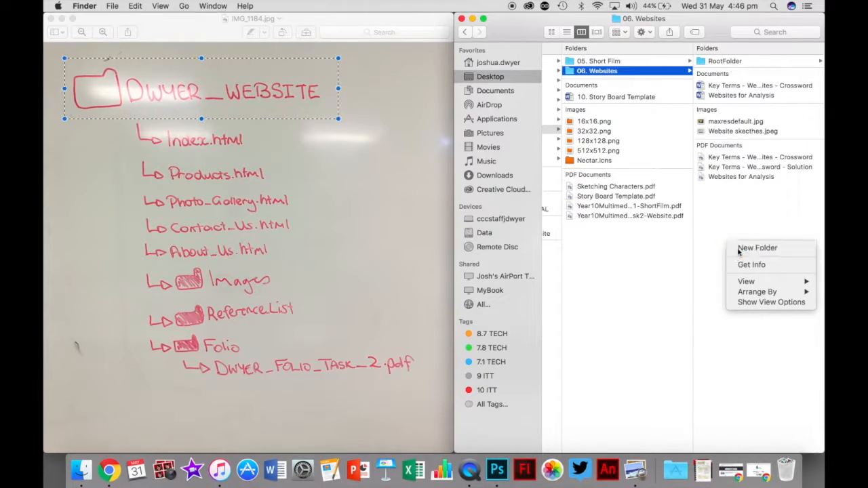
type("SUR")
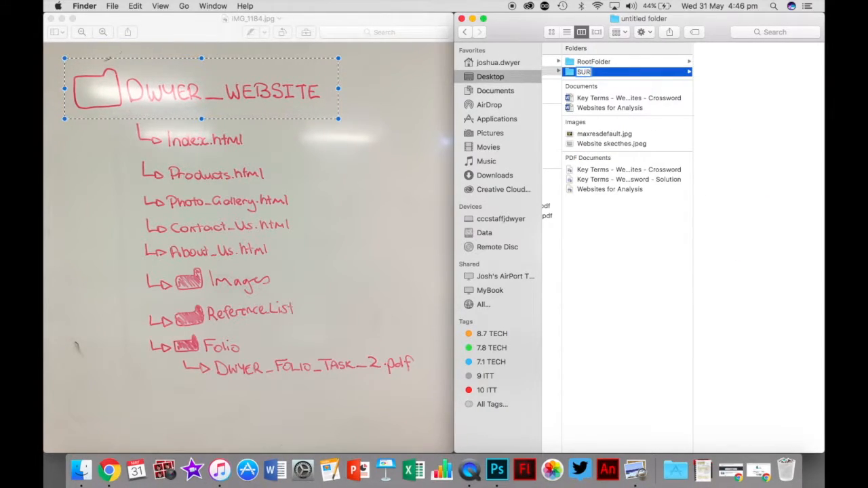
type("NAME_Website")
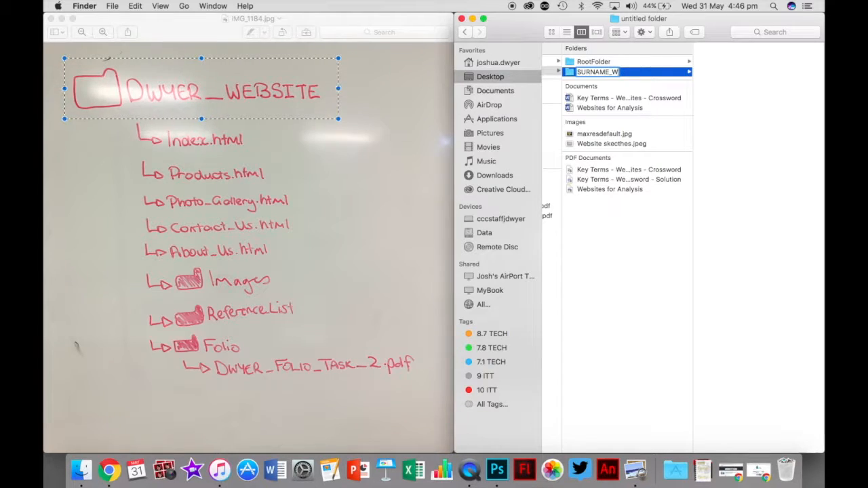
key("Return")
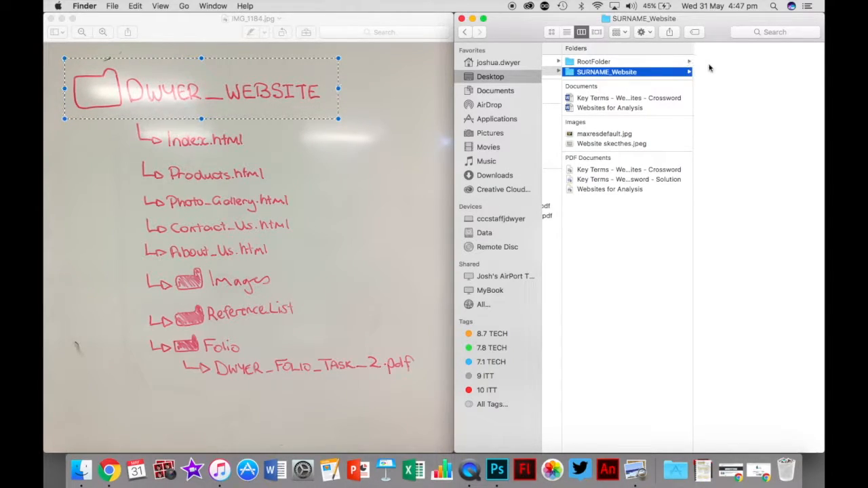
Step: Create a subfolder named Images inside the SURNAME_Website folder
right_click(709, 99)
left_click(714, 103)
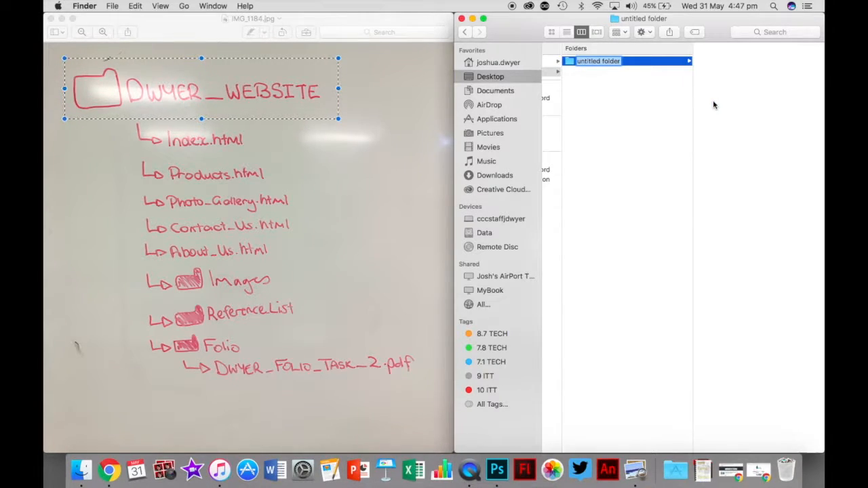
type("Images")
key("Return")
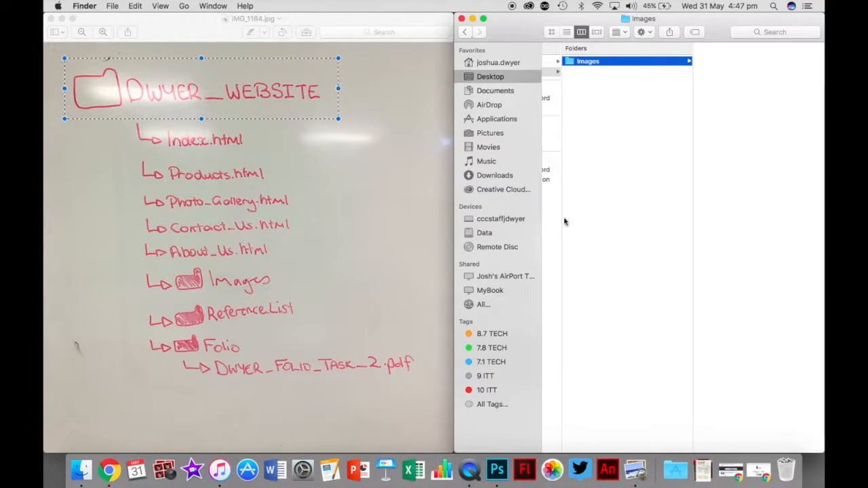
Step: Create a subfolder named Reference List beside Images in the SURNAME_Website folder
right_click(587, 212)
left_click(598, 221)
type("Reference List")
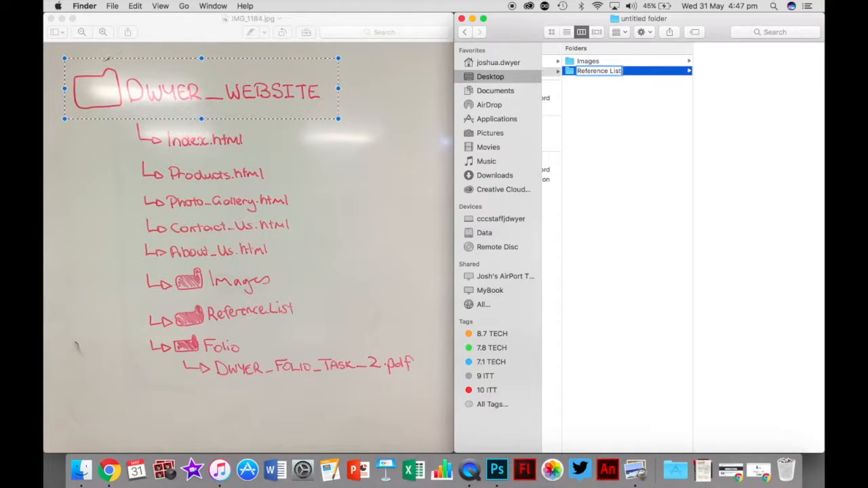
key("Return")
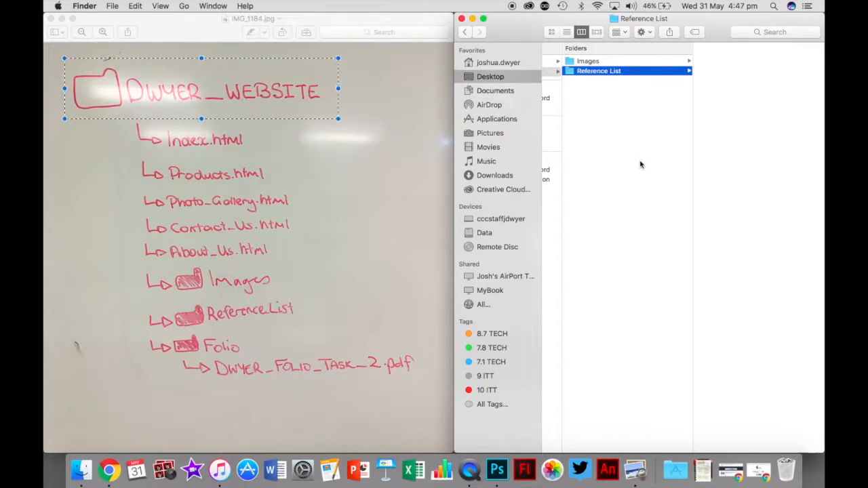
Step: Create a subfolder named Folio in the SURNAME_Website folder
right_click(600, 157)
left_click(609, 164)
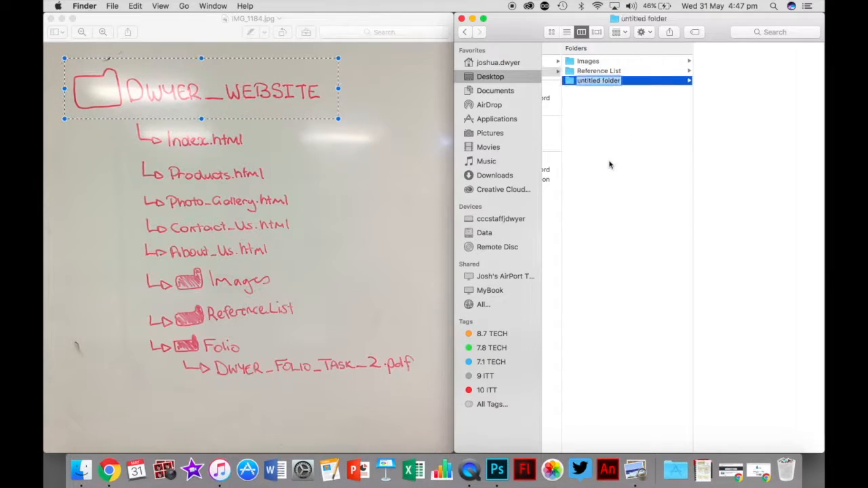
type("Folio")
key("Return")
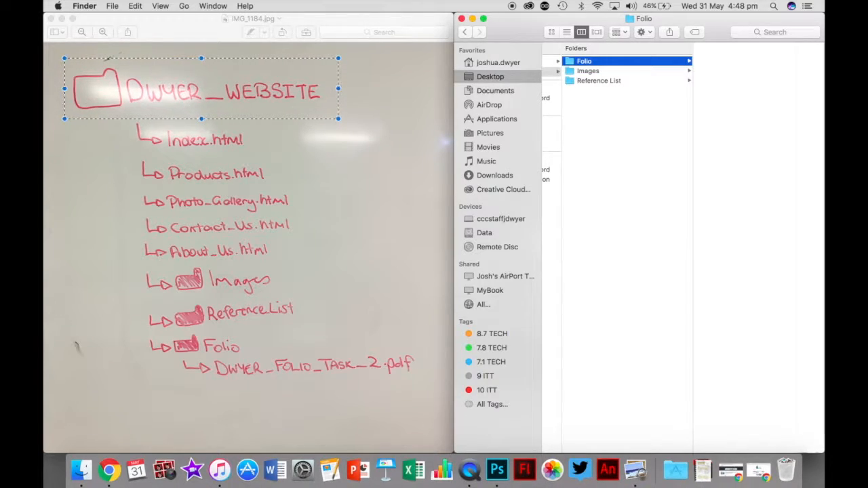
Step: Select the new Images folder, then open the Images folder of the Desktop's existing surname-labelled website folder in a second Finder window
key("Down")
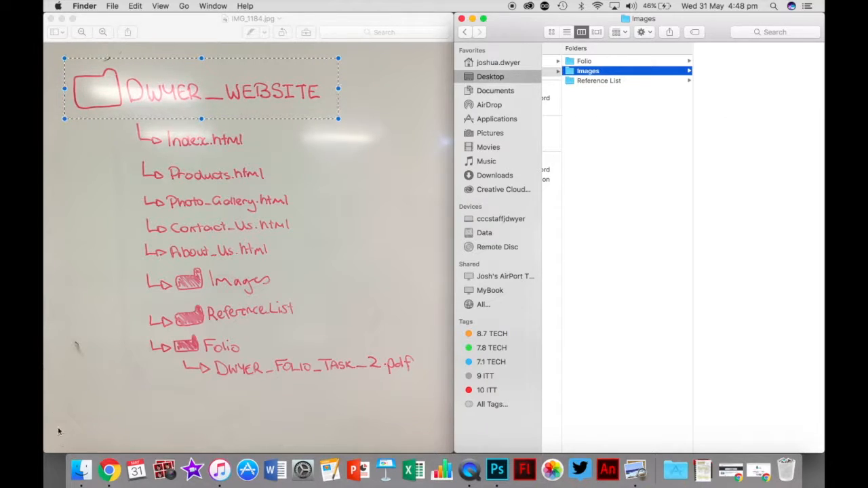
right_click(81, 470)
left_click(126, 344)
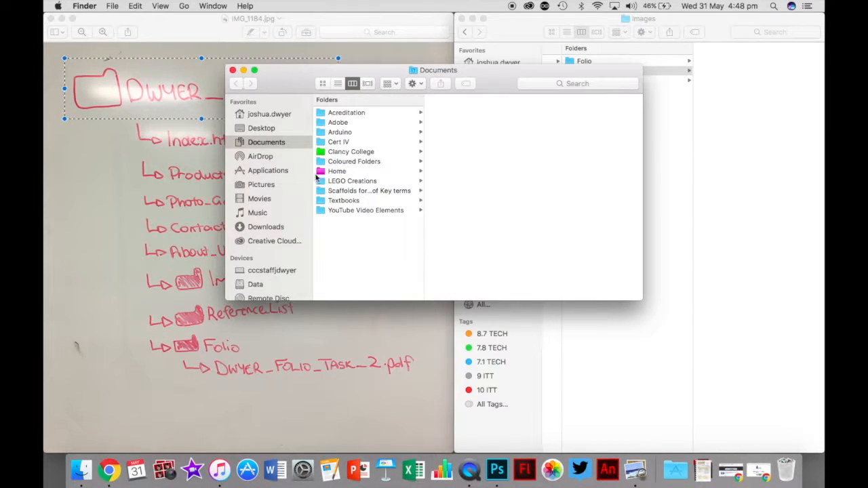
left_click(276, 130)
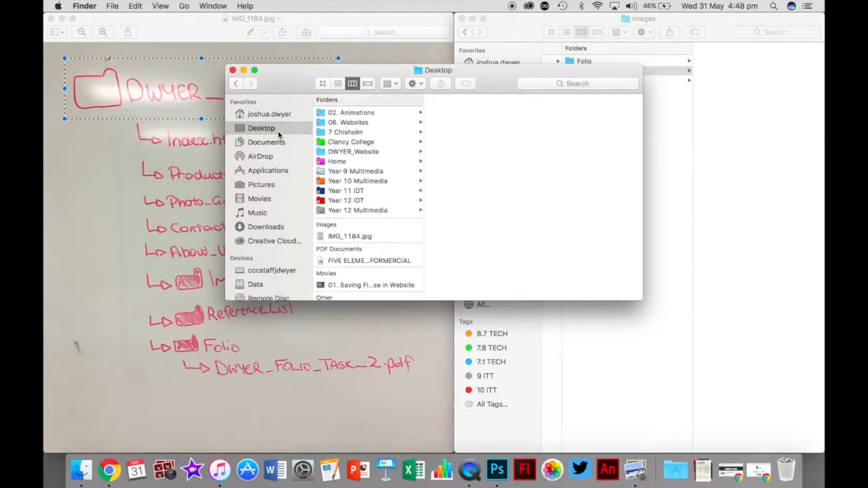
left_click(346, 151)
left_click(449, 113)
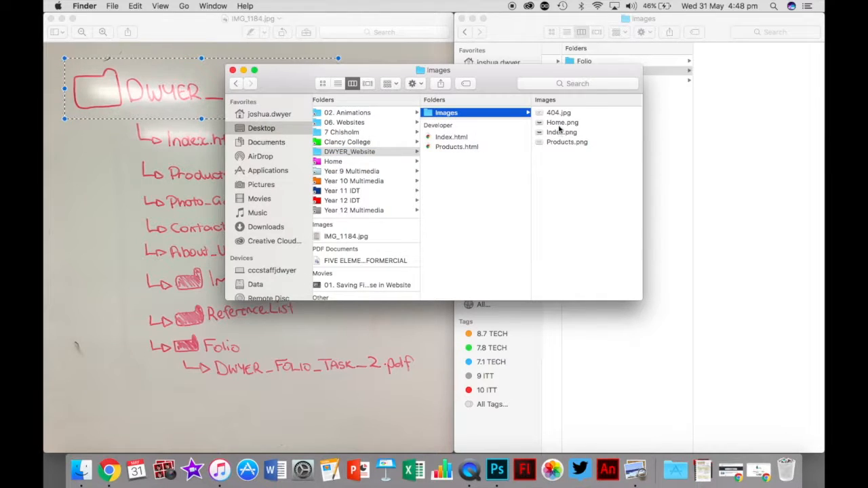
Step: Copy Index.png and Products.png from the existing website's Images folder into the new SURNAME_Website Images folder, then minimize the source window
left_click(559, 125)
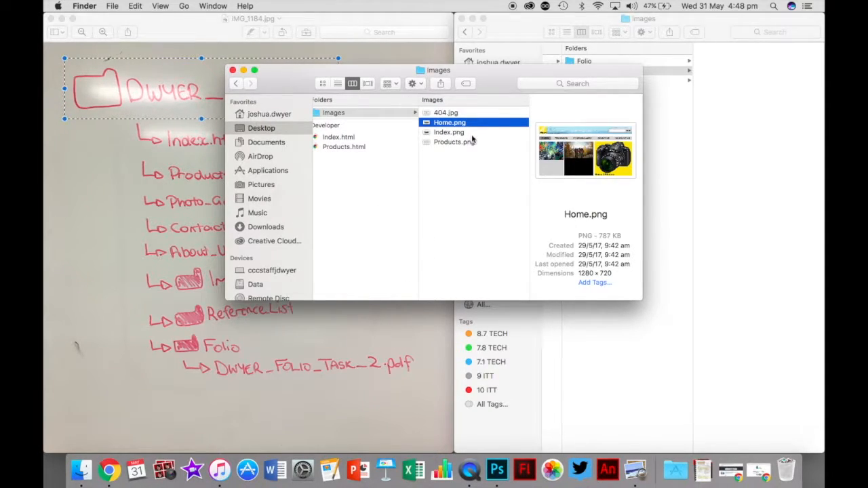
left_click(451, 132)
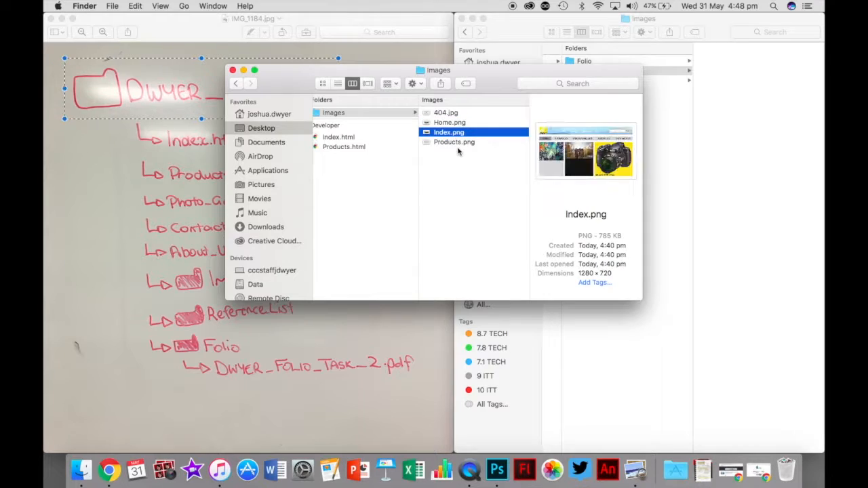
left_click(458, 143, "shift")
key("super+c")
left_click(773, 140)
key("super+v")
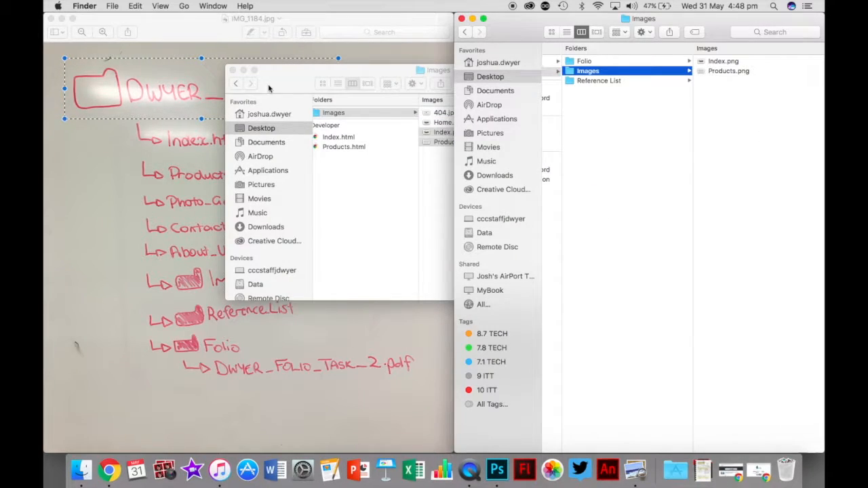
left_click(245, 71)
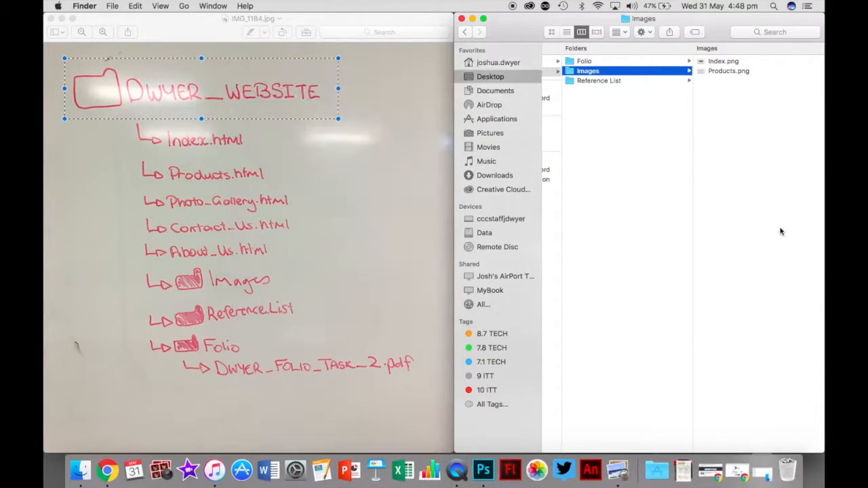
Step: Review the SURNAME_Website folder structure, examining the contents of its Images and Reference List subfolders
left_click(722, 64)
key("Down")
key("Left")
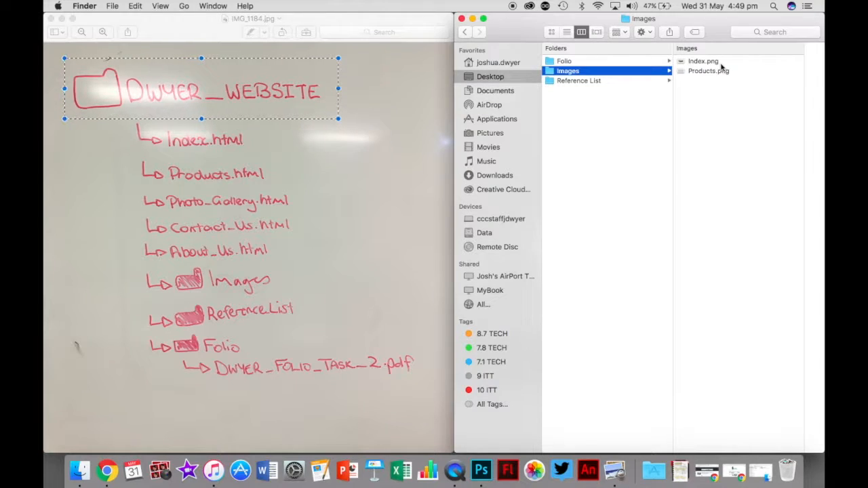
key("Down")
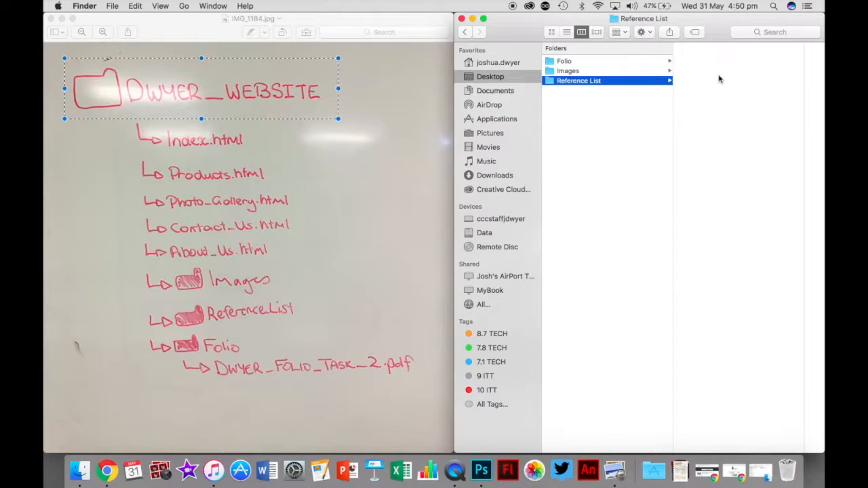
scroll(686, 150, "left", 3)
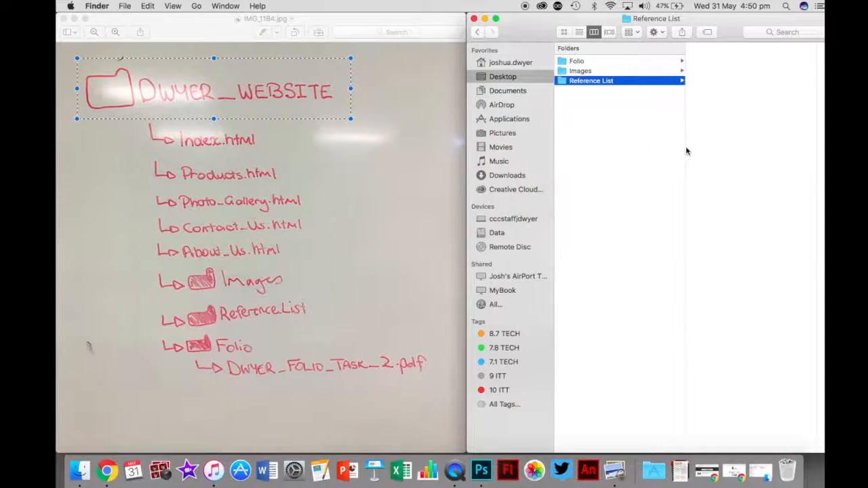
scroll(615, 145, "left", 5)
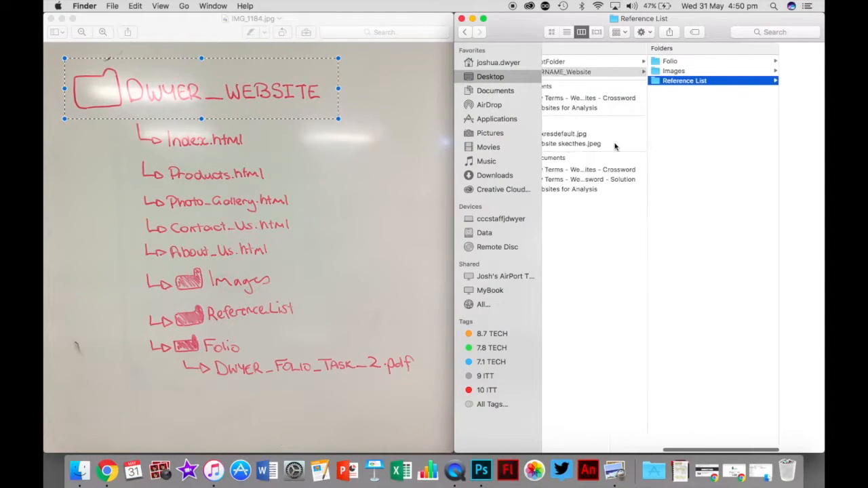
left_click(568, 75)
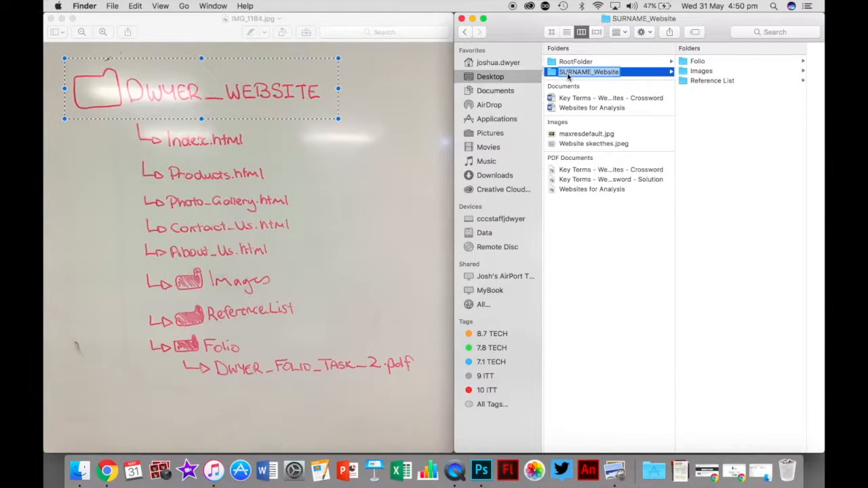
key("Return")
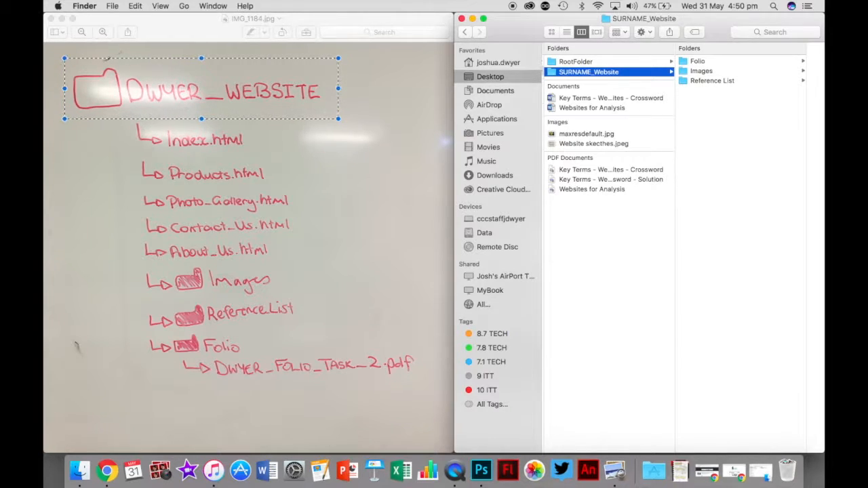
left_click(705, 71)
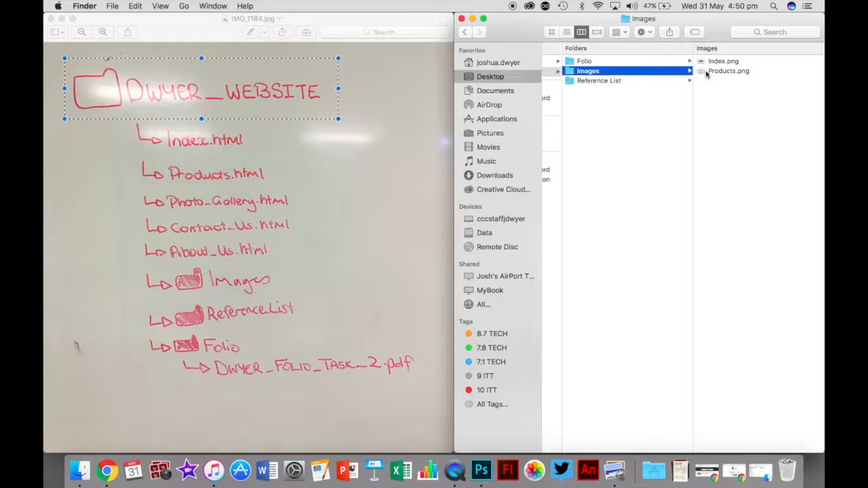